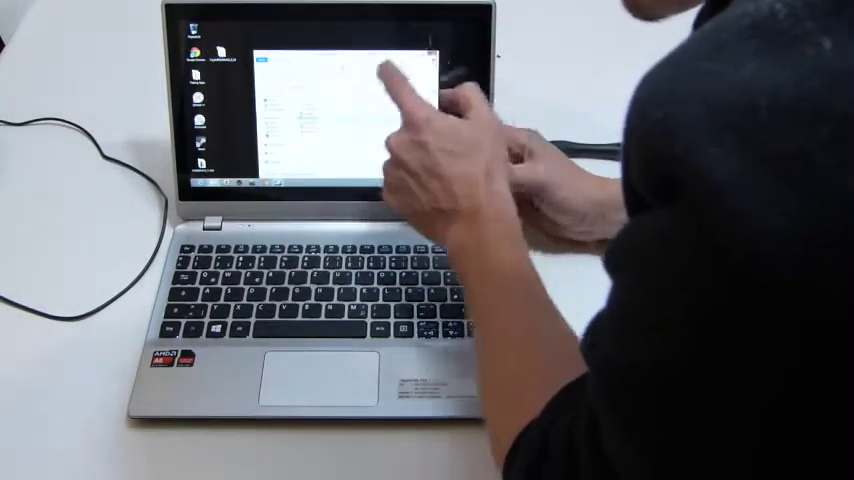
pyautogui.click(432, 58)
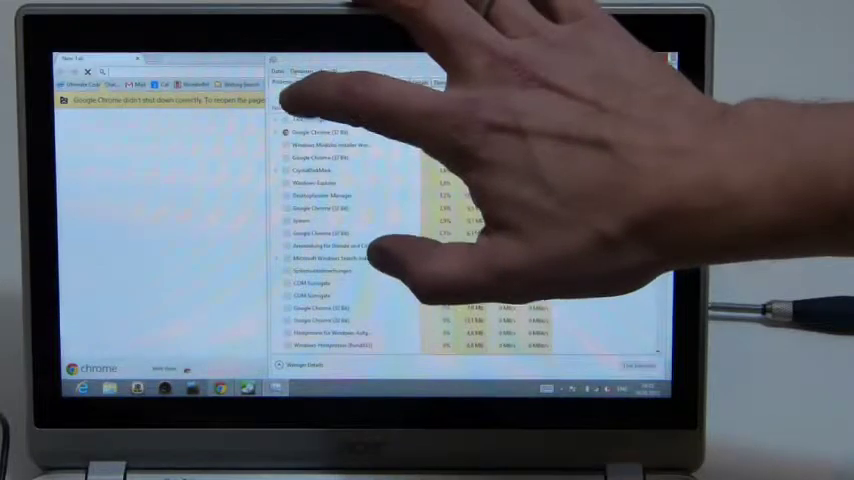
pyautogui.click(325, 82)
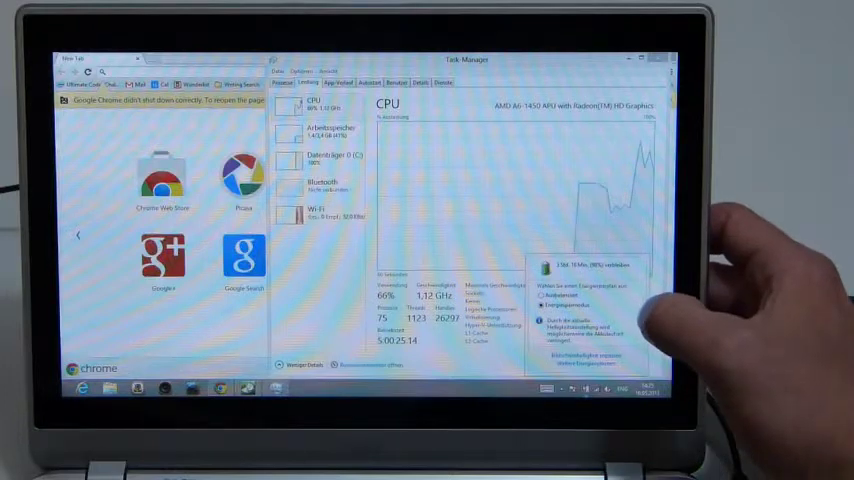
pyautogui.click(668, 59)
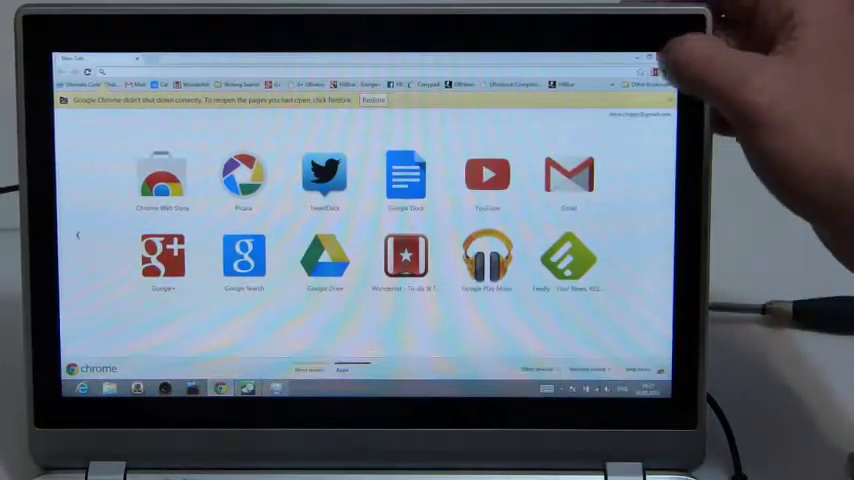
pyautogui.click(668, 59)
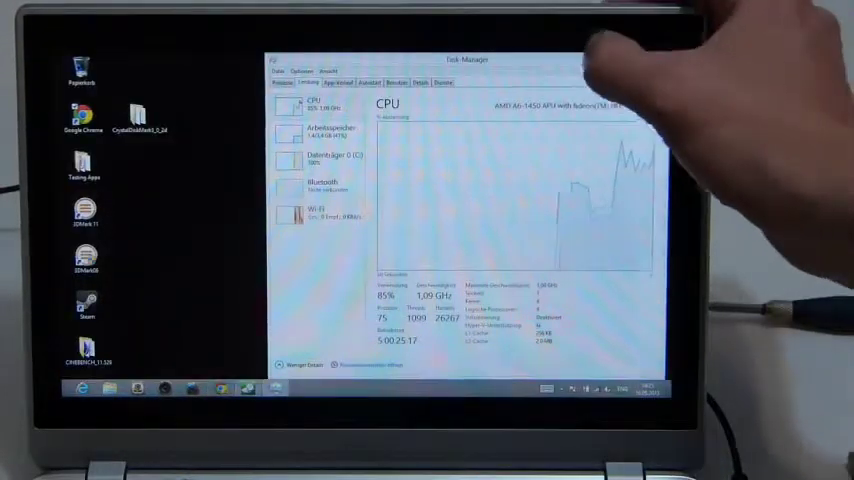
pyautogui.moveTo(560, 59); pyautogui.dragTo(467, 59)
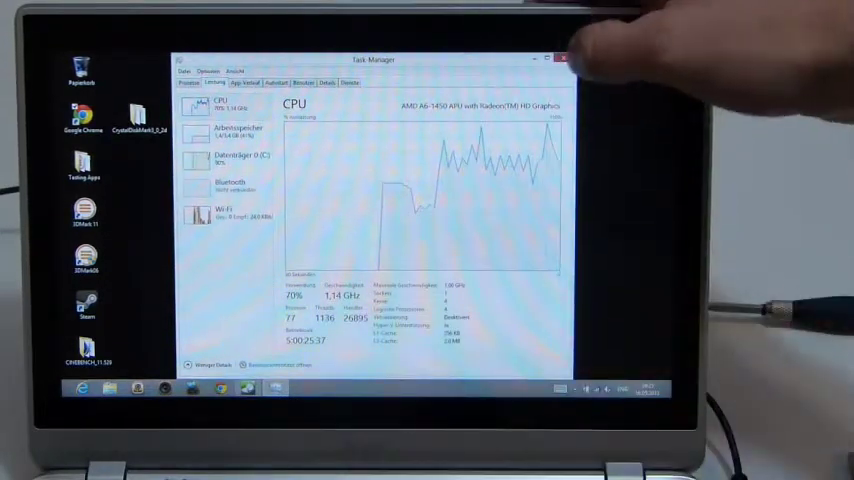
pyautogui.click(564, 58)
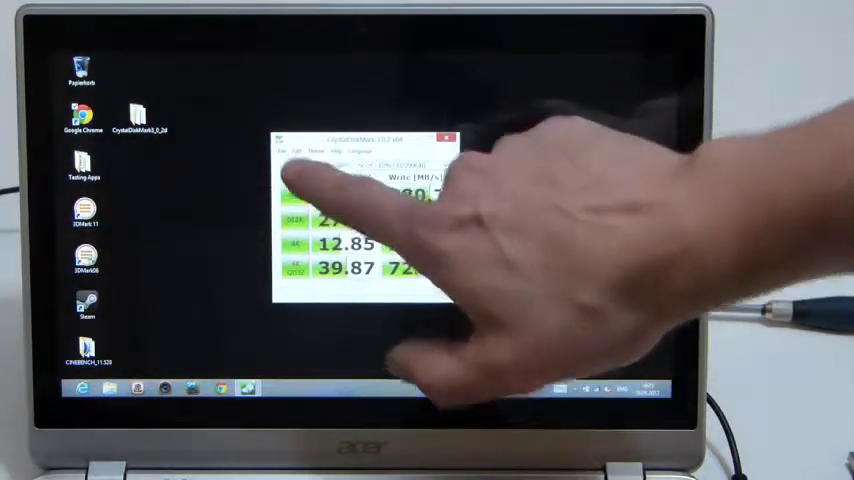
pyautogui.click(294, 170)
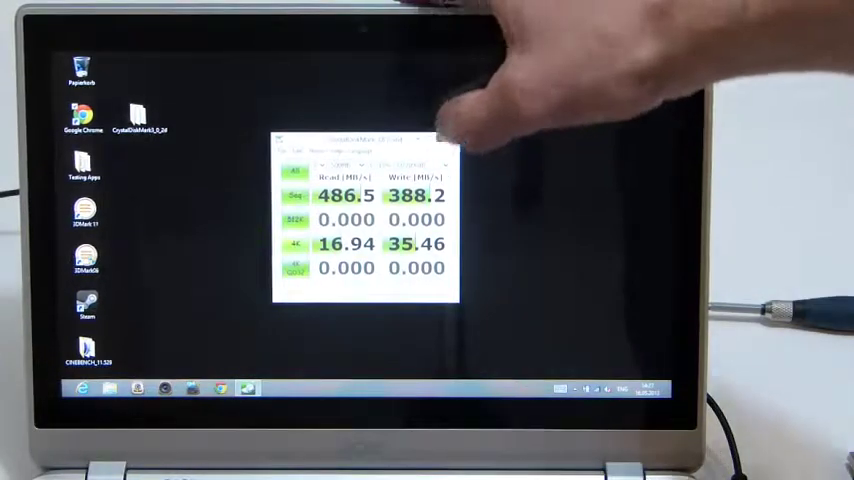
pyautogui.click(447, 138)
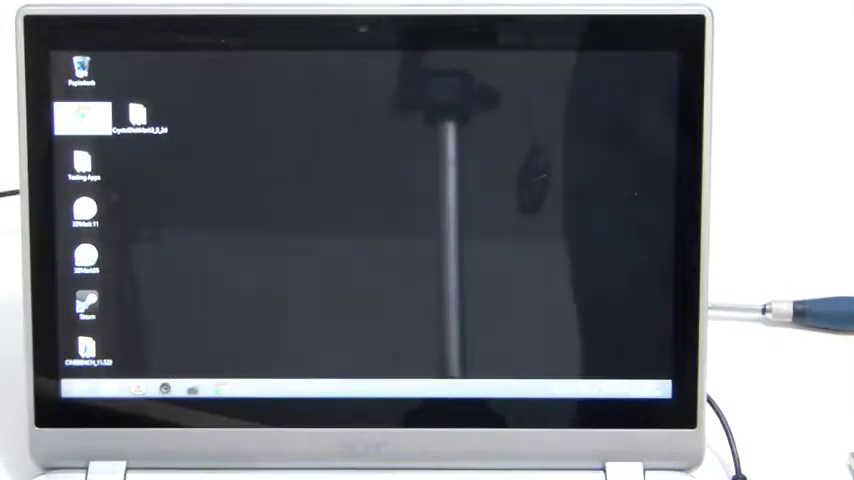